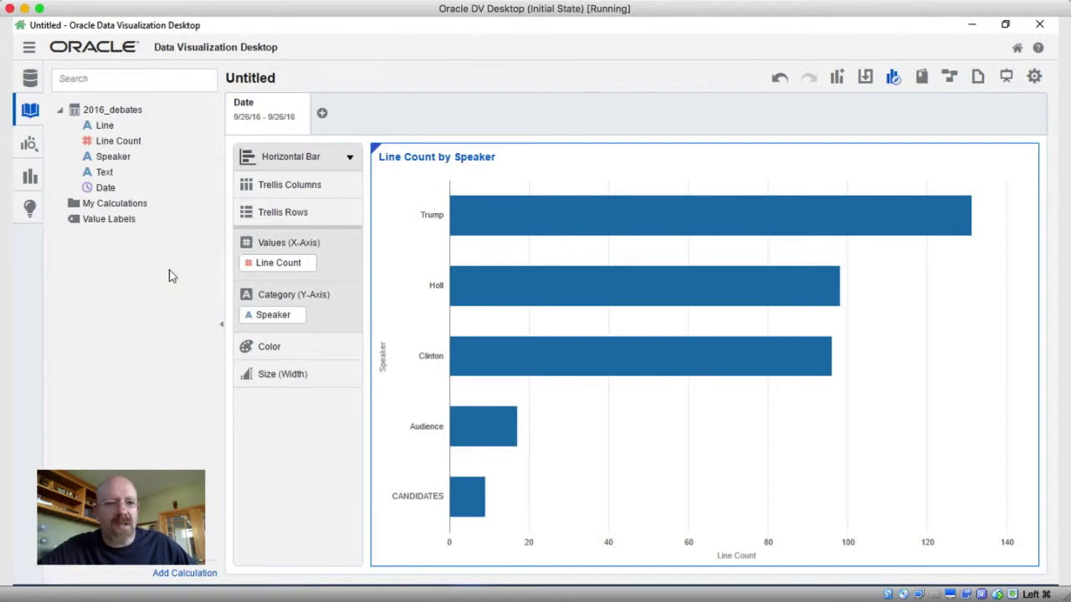
# Examine the line count of each speaker's bar in the Line Count by Speaker chart.
pyautogui.click(106, 127)
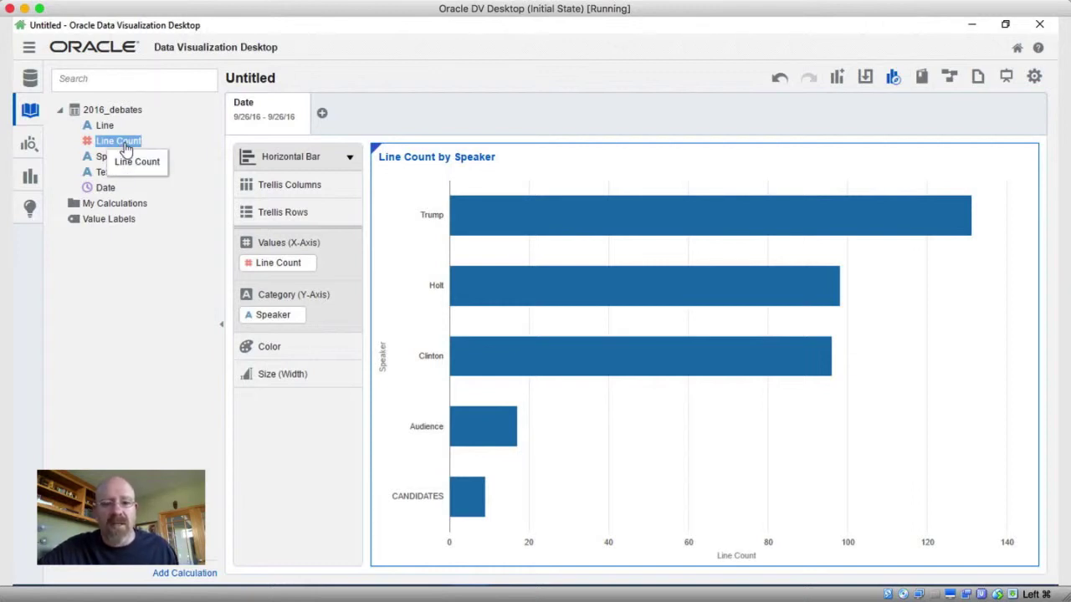
pyautogui.moveTo(538, 220)
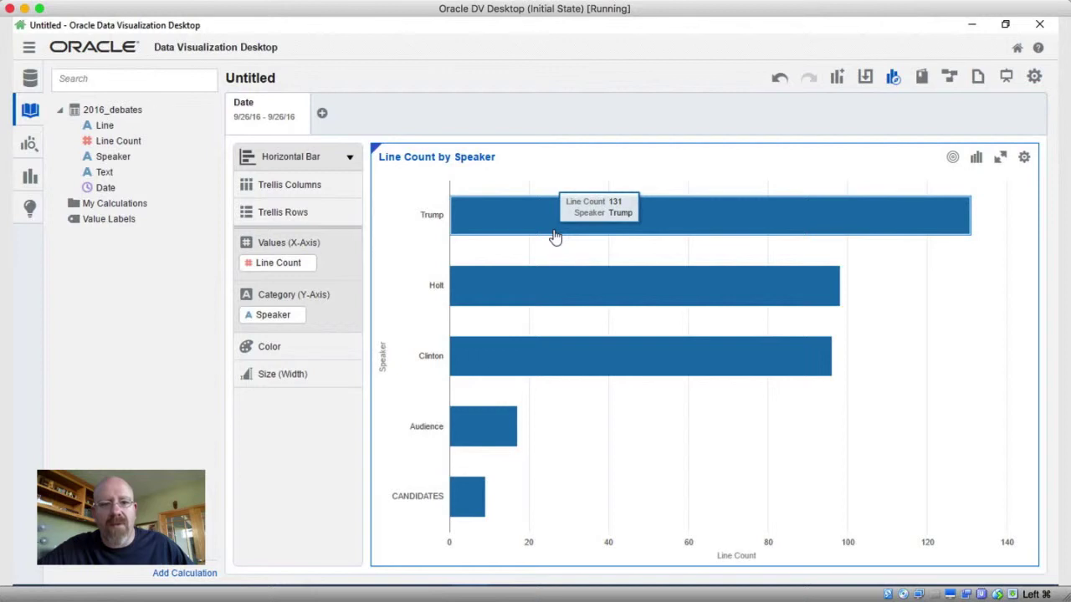
pyautogui.moveTo(553, 292)
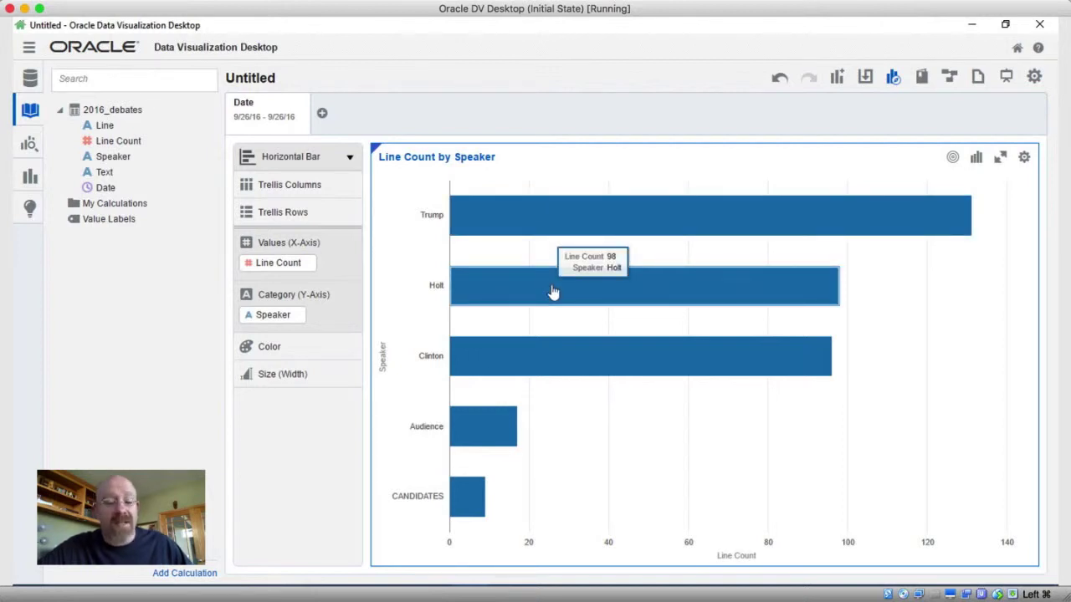
pyautogui.moveTo(602, 366)
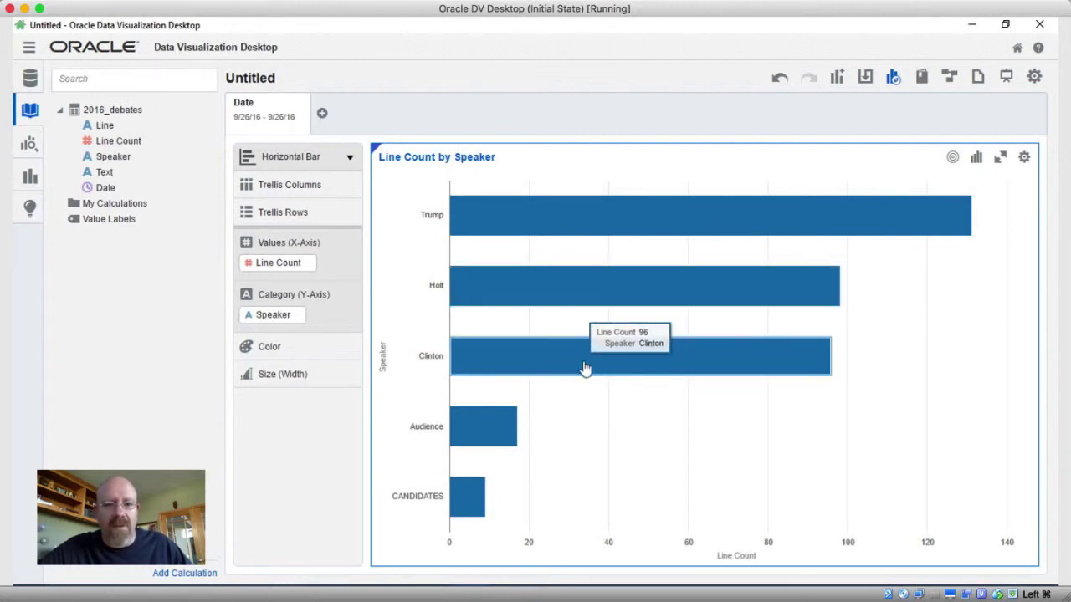
pyautogui.moveTo(489, 436)
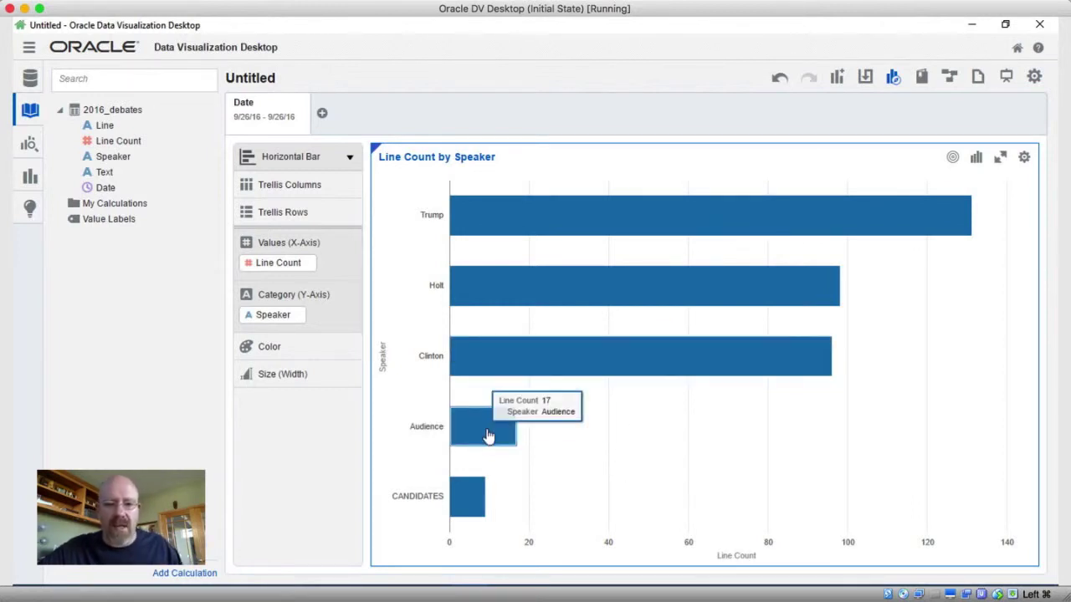
pyautogui.moveTo(471, 501)
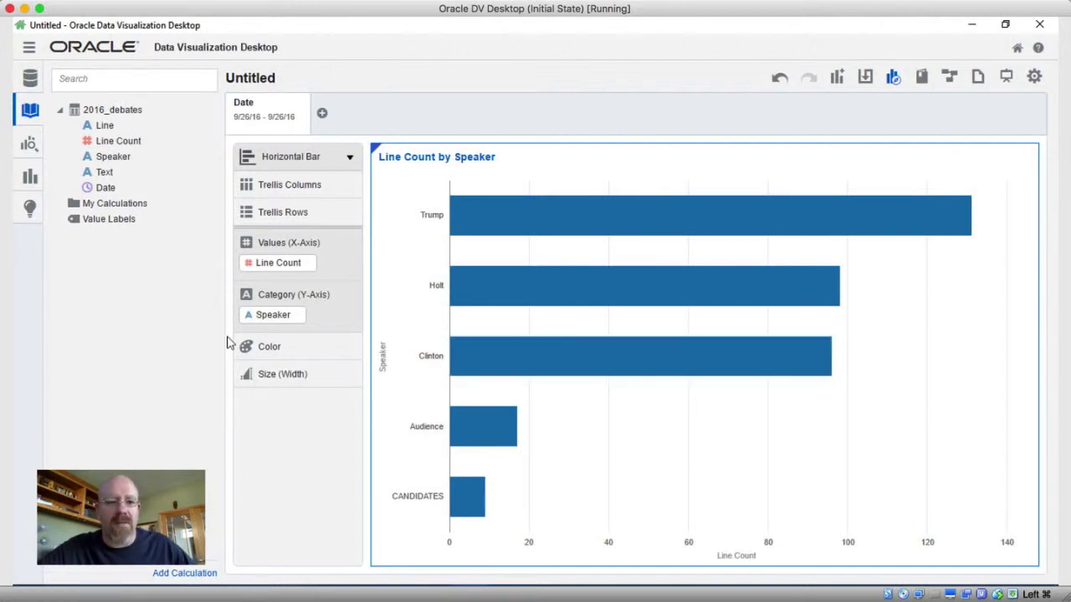
# Move Speaker from the category axis to Color and assign Line as the chart's category.
pyautogui.moveTo(271, 314); pyautogui.dragTo(274, 353)
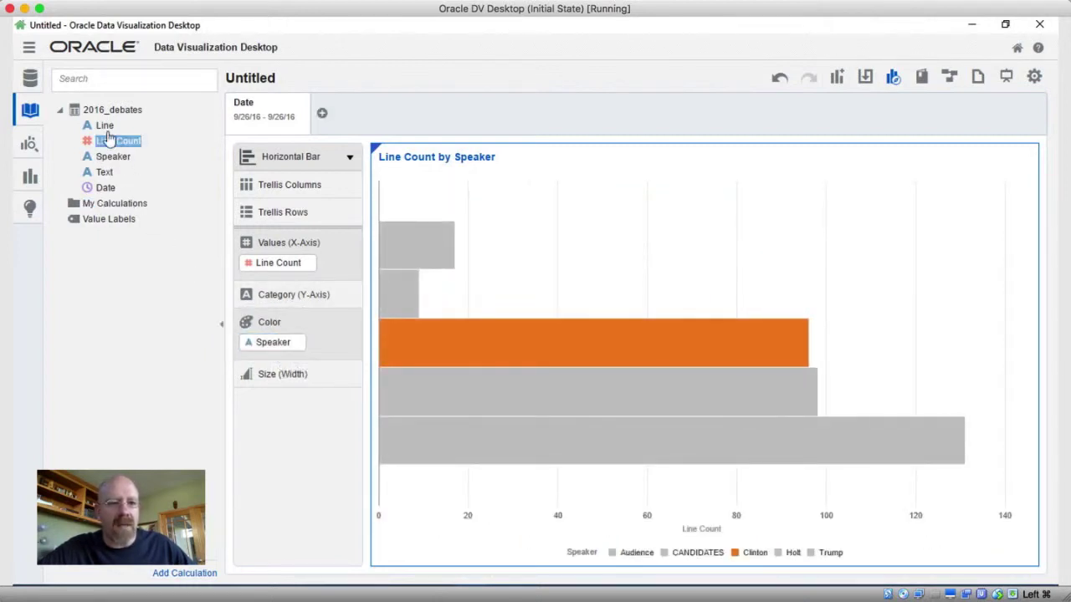
pyautogui.moveTo(104, 132); pyautogui.dragTo(280, 303)
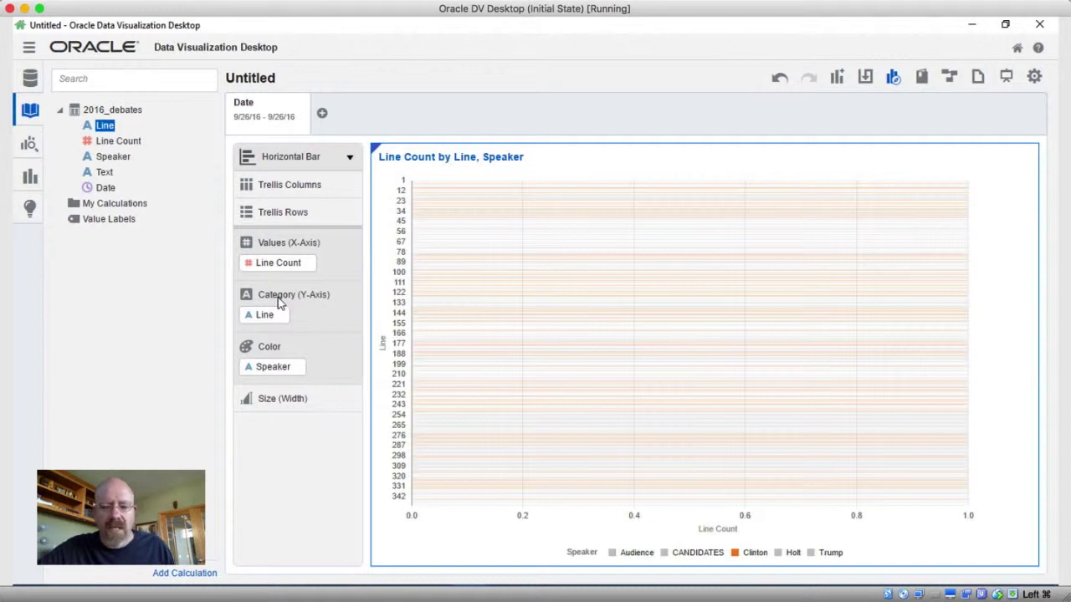
# Change the visualization type to Radar Bar and collapse the filter bar above the chart.
pyautogui.click(350, 161)
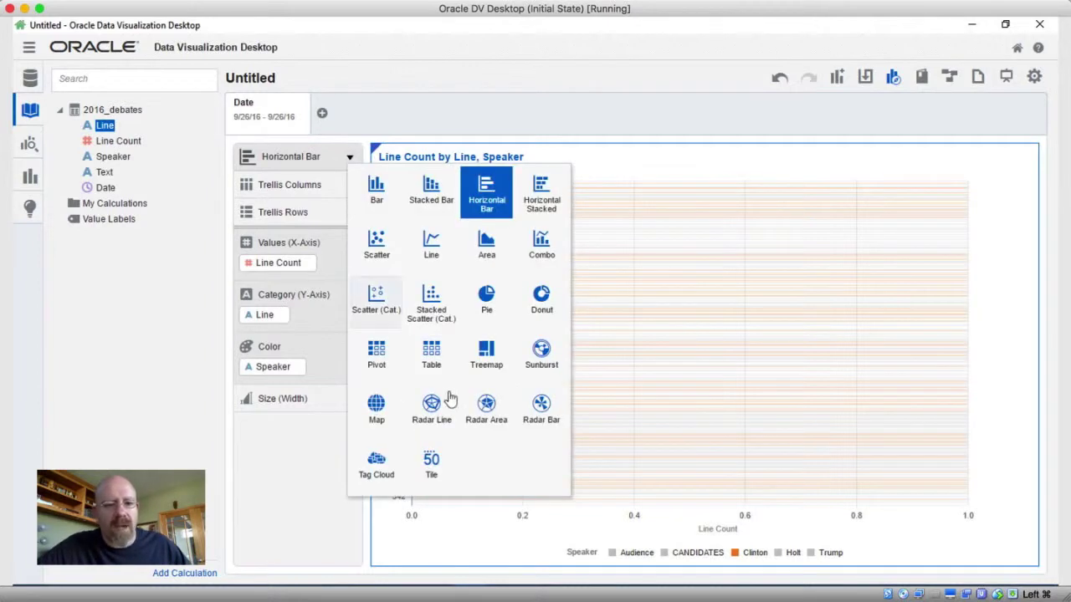
pyautogui.click(539, 405)
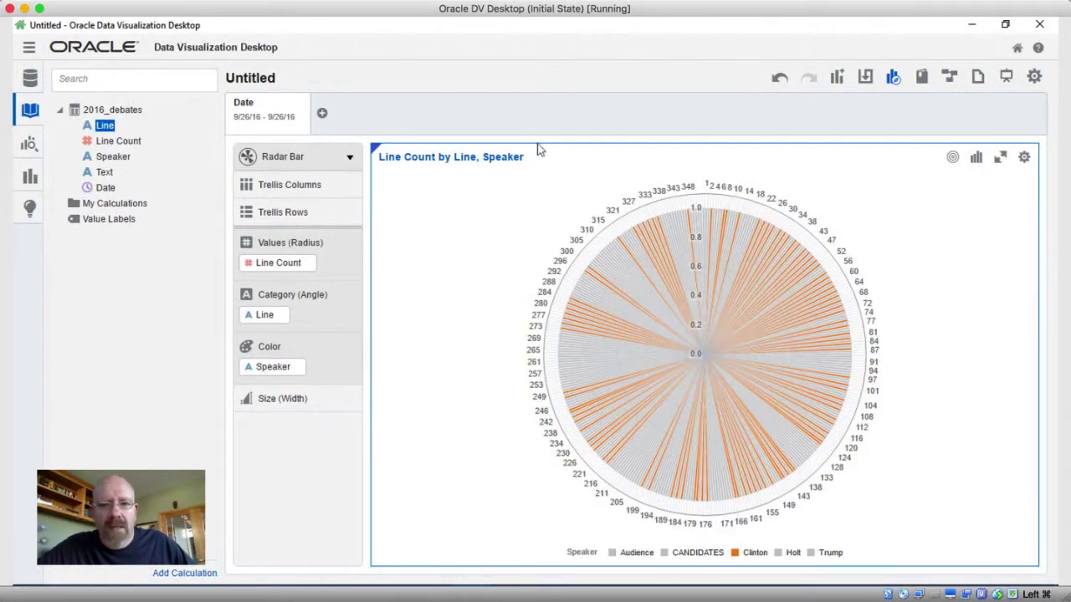
pyautogui.click(635, 140)
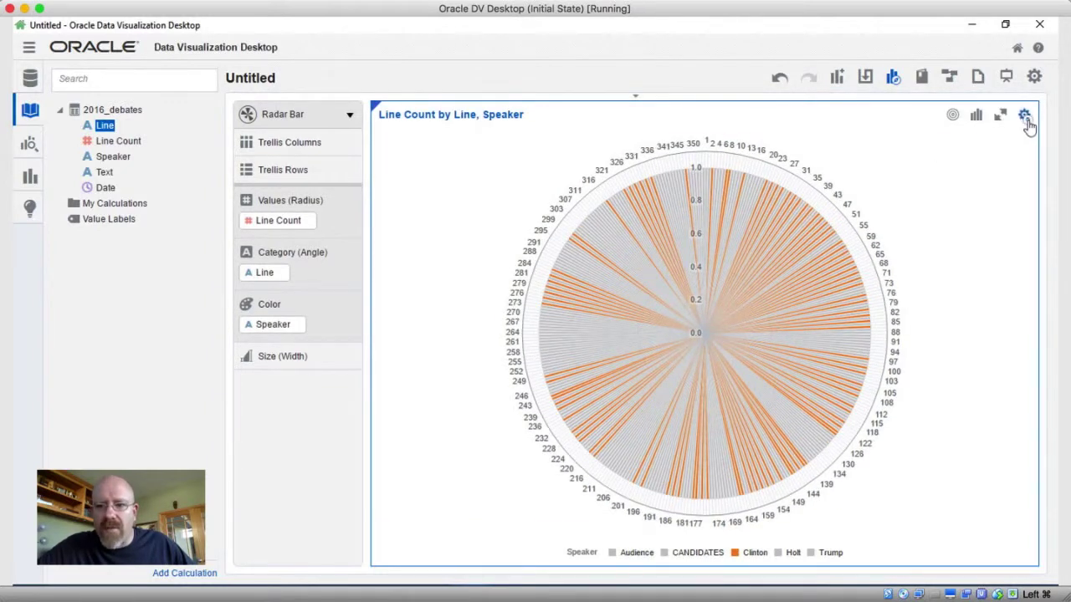
# Reset the radar chart's visualization colors.
pyautogui.click(1025, 118)
pyautogui.moveTo(1000, 251)
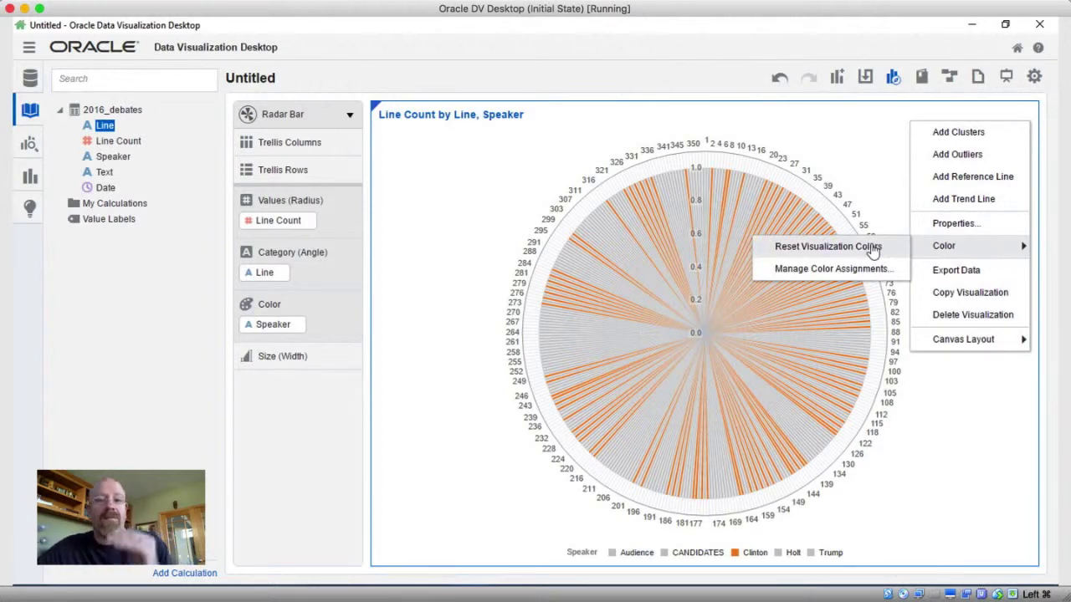
pyautogui.click(873, 247)
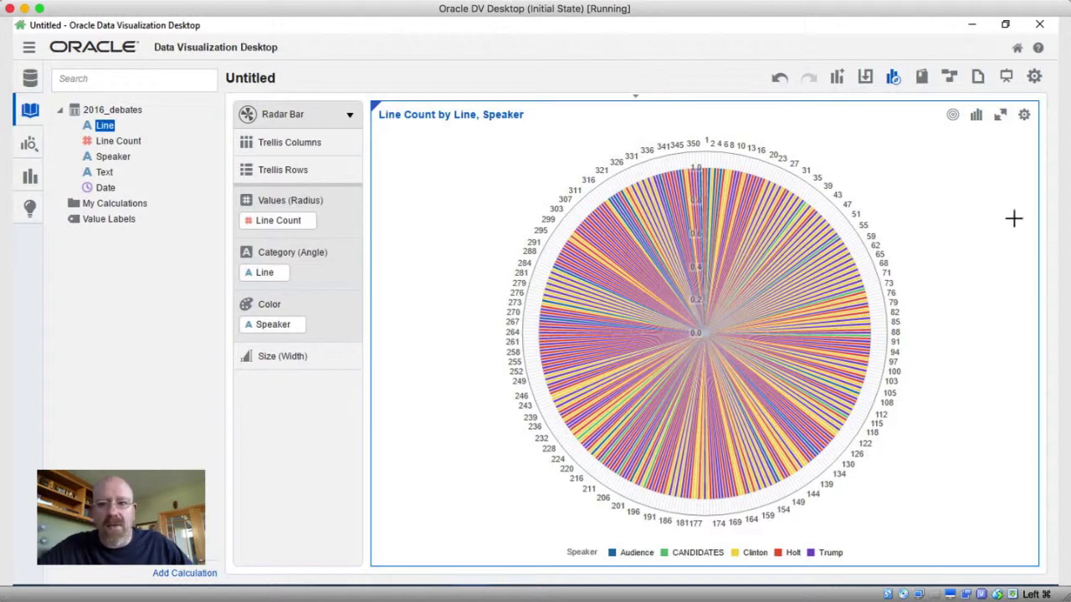
# Open the chart's color assignments and set the series color palette to Southwest.
pyautogui.click(1023, 118)
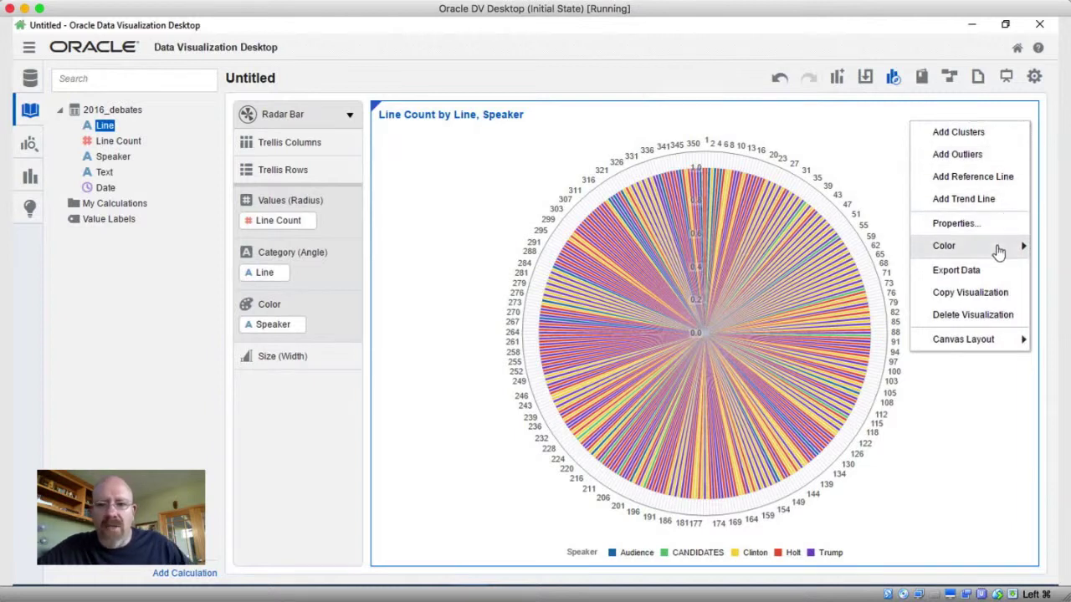
pyautogui.moveTo(996, 248)
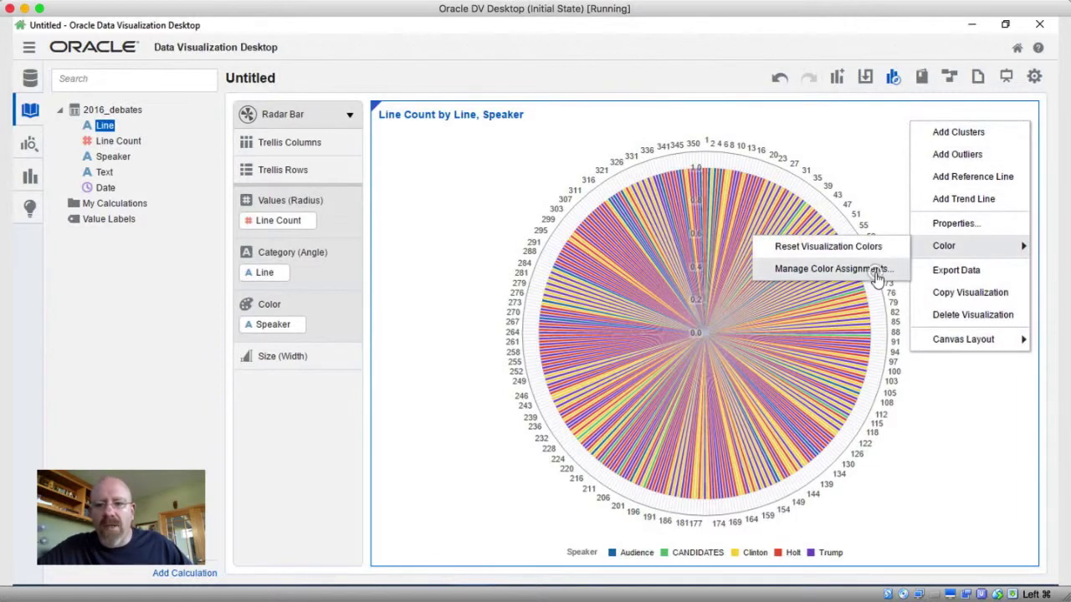
pyautogui.click(876, 280)
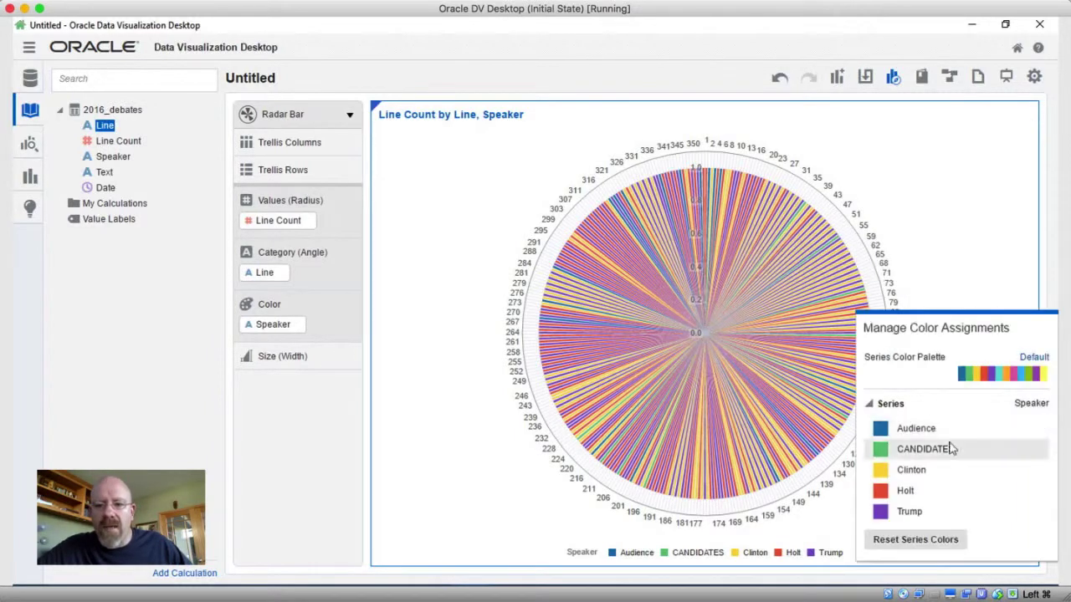
pyautogui.click(1034, 358)
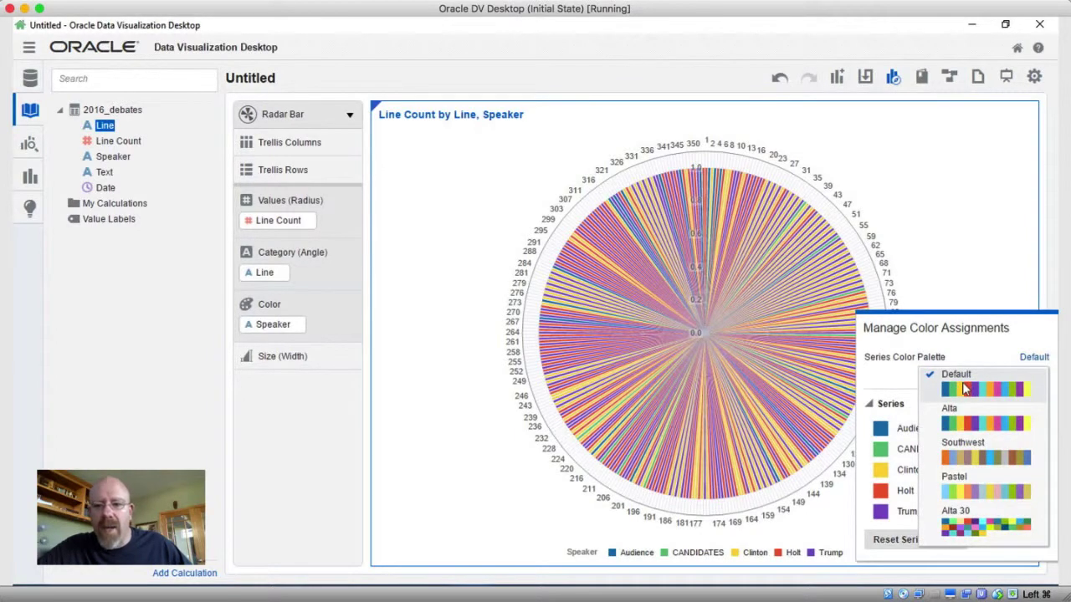
pyautogui.click(971, 460)
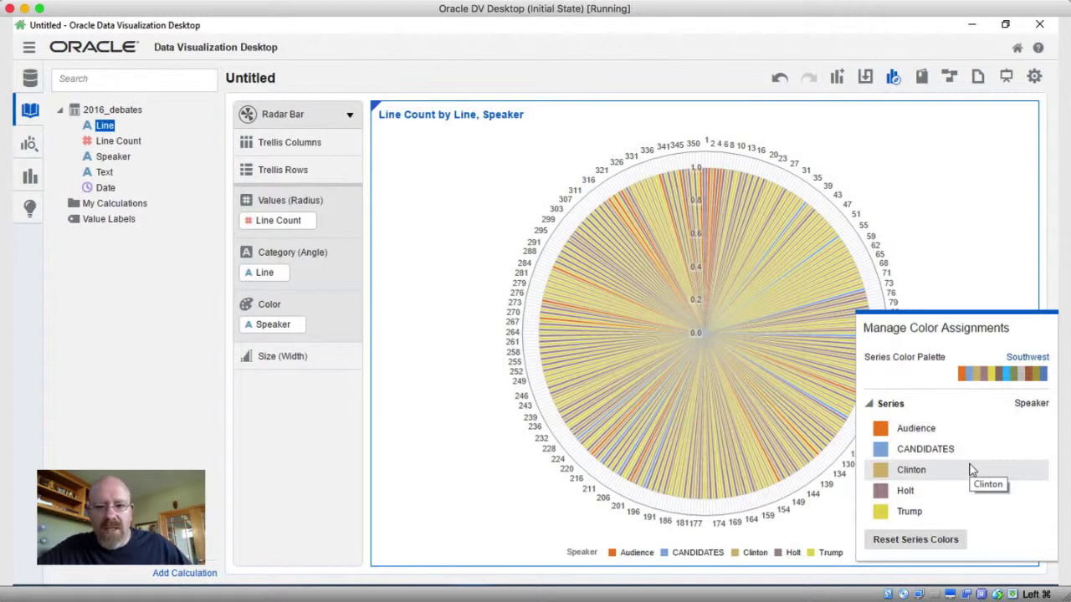
# Set the Audience and CANDIDATES series colors to the palette's light grey, #cbcbcb.
pyautogui.click(880, 428)
pyautogui.click(678, 436)
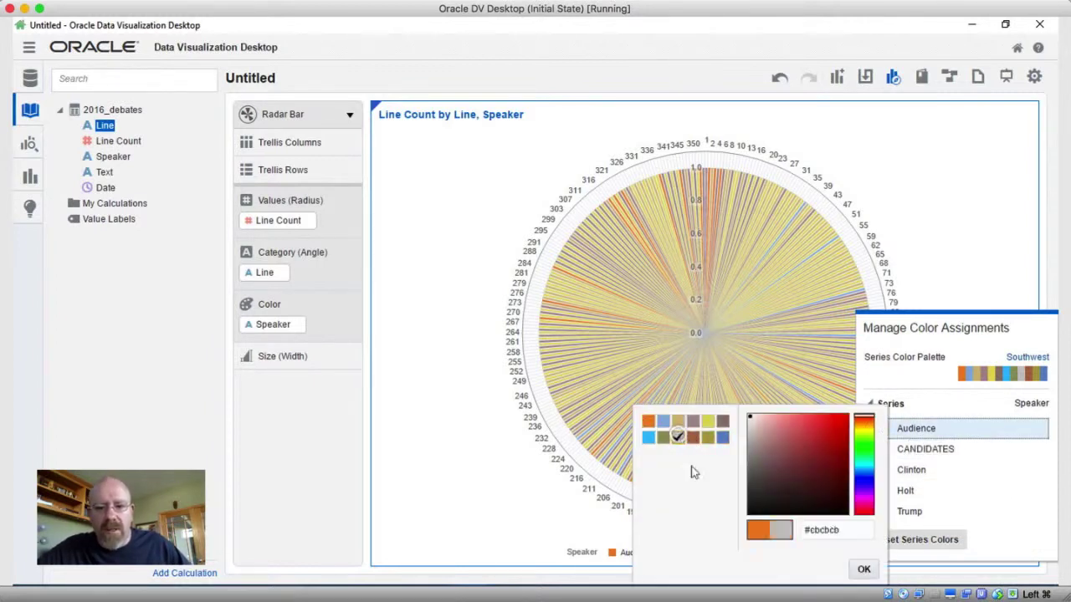
pyautogui.click(859, 569)
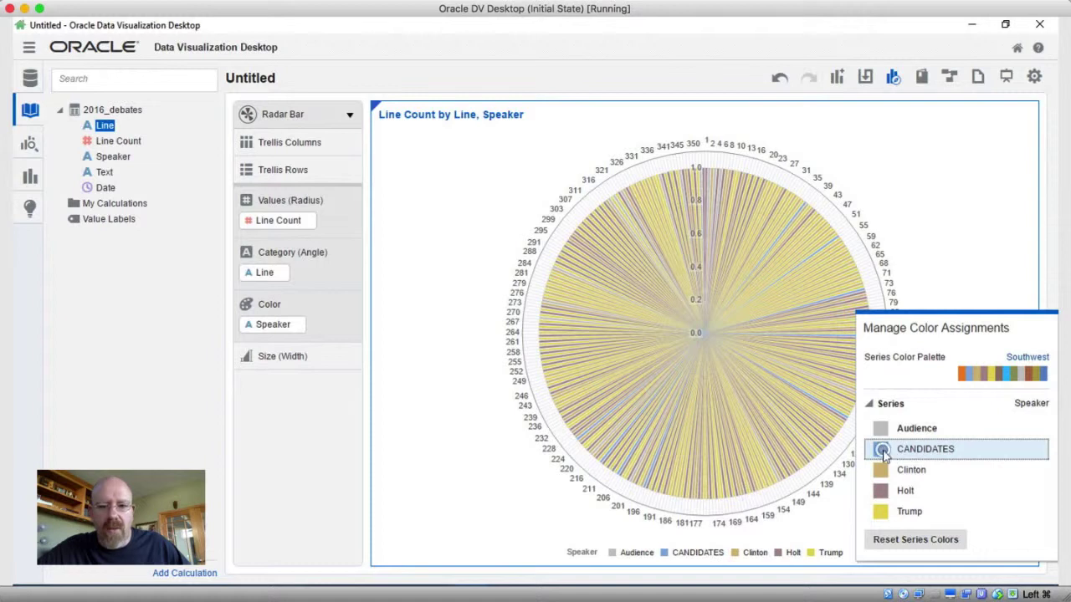
pyautogui.click(880, 449)
pyautogui.click(679, 438)
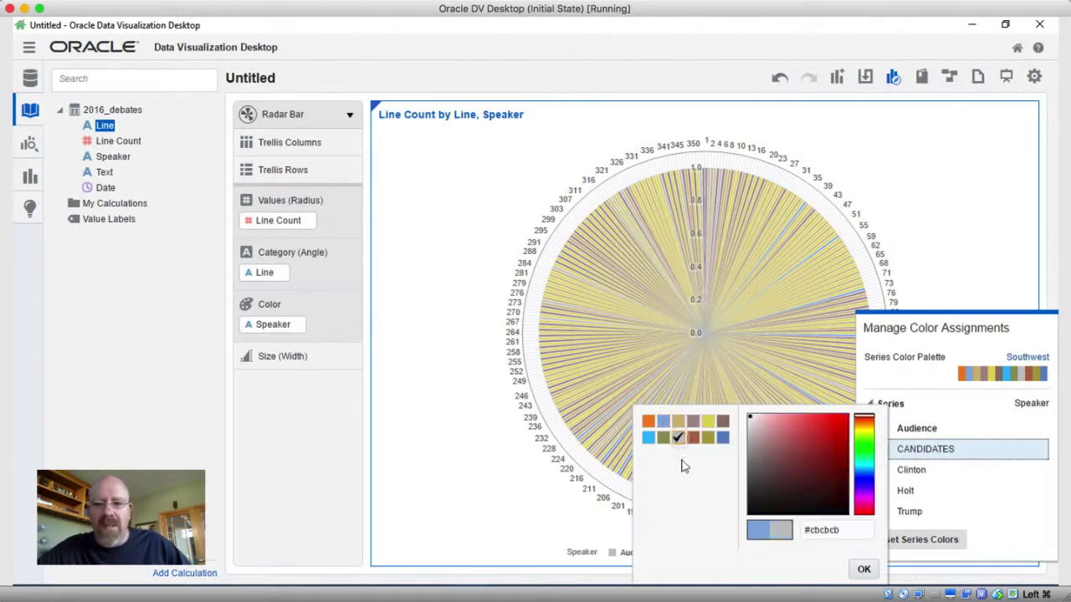
pyautogui.click(862, 570)
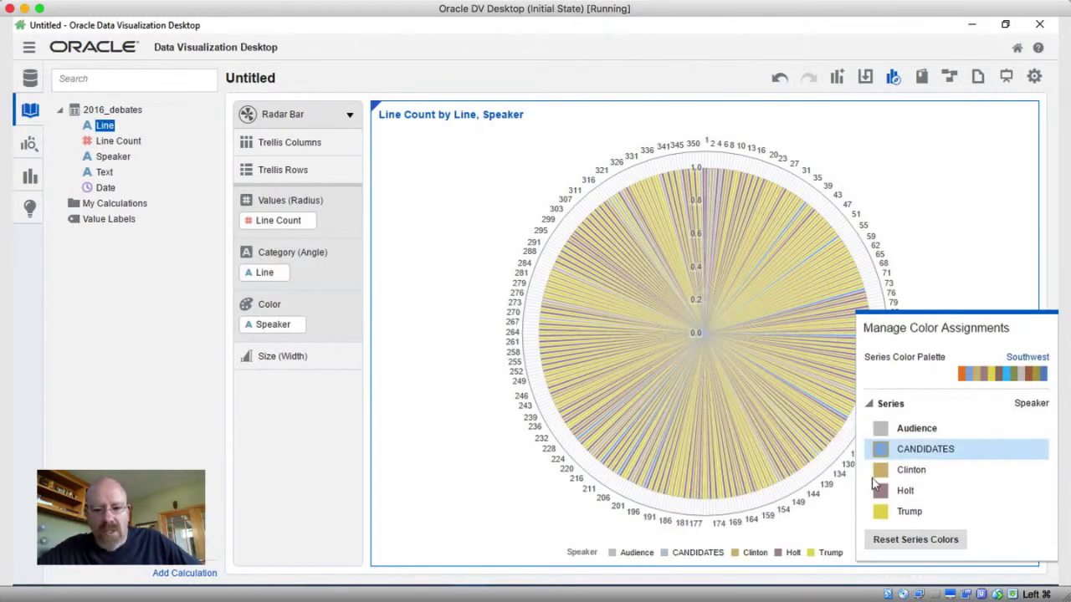
# Set the Clinton and Holt series colors to the palette's light grey, #cbcbcb.
pyautogui.click(881, 475)
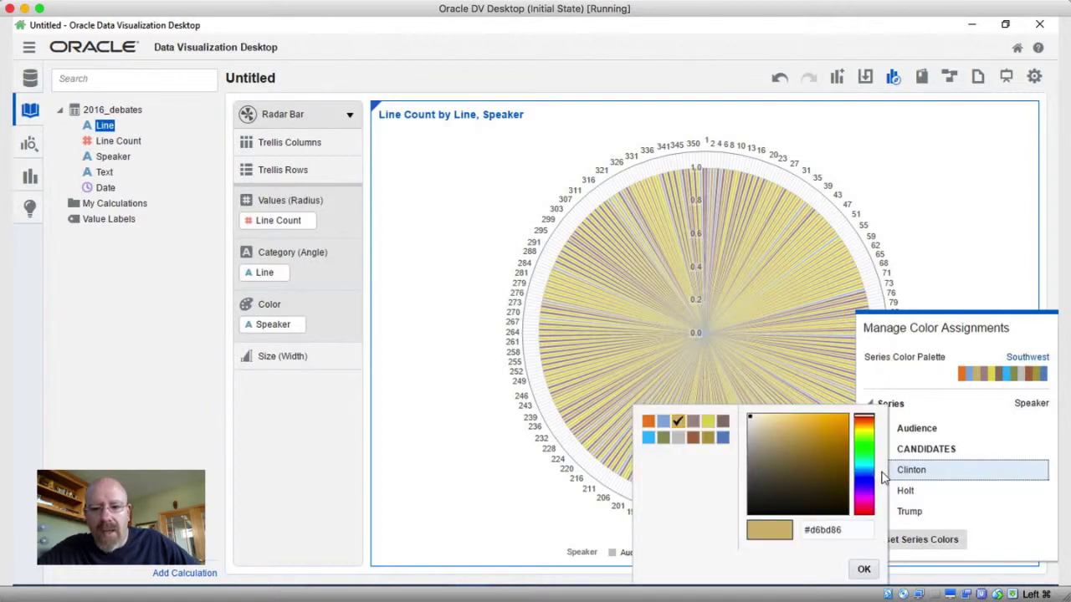
pyautogui.click(677, 438)
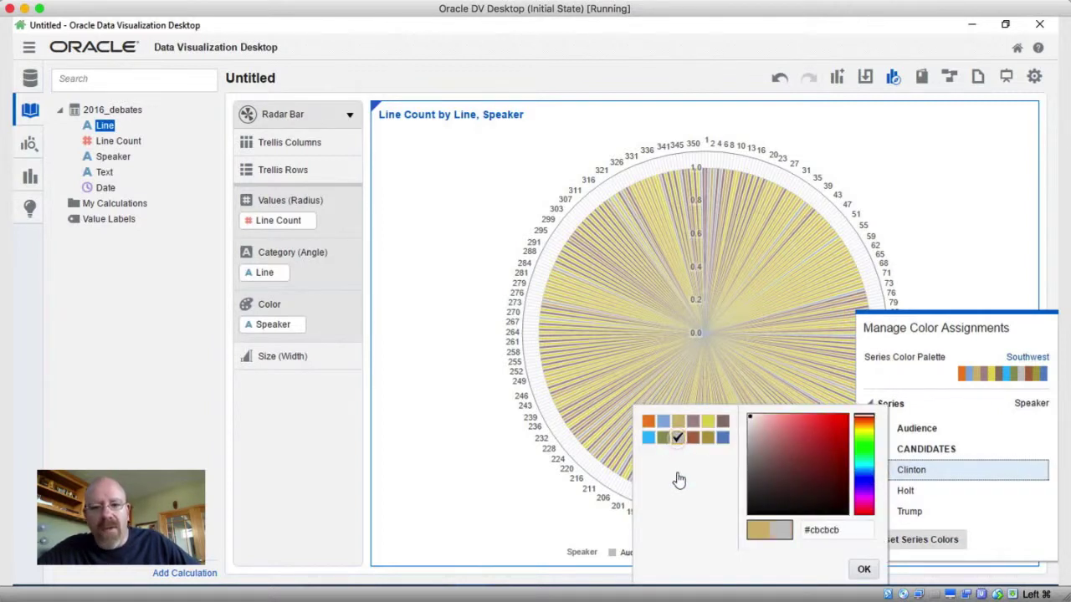
pyautogui.click(861, 568)
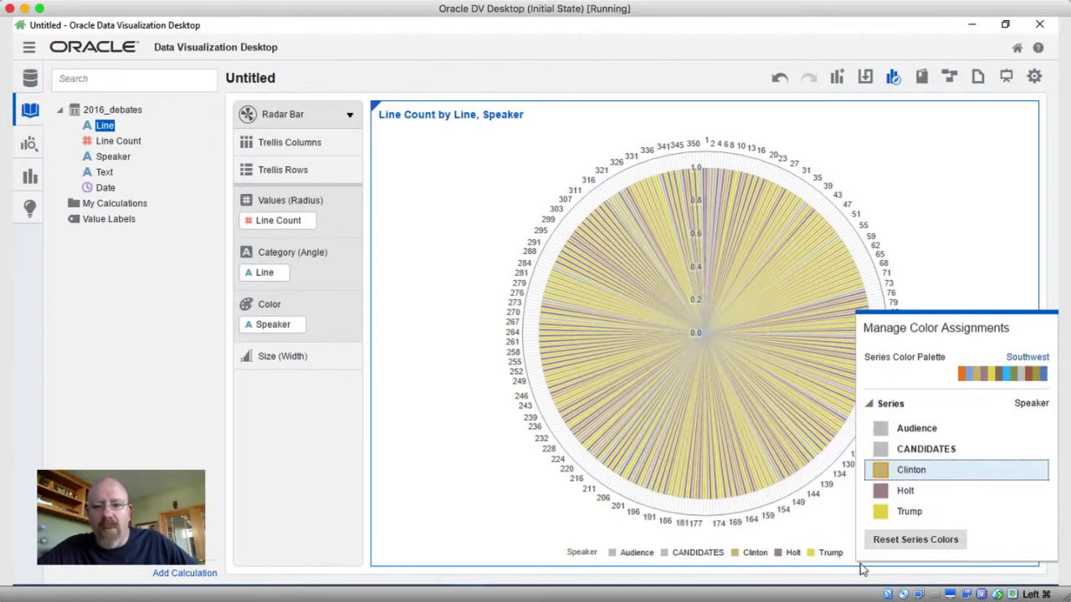
pyautogui.click(880, 493)
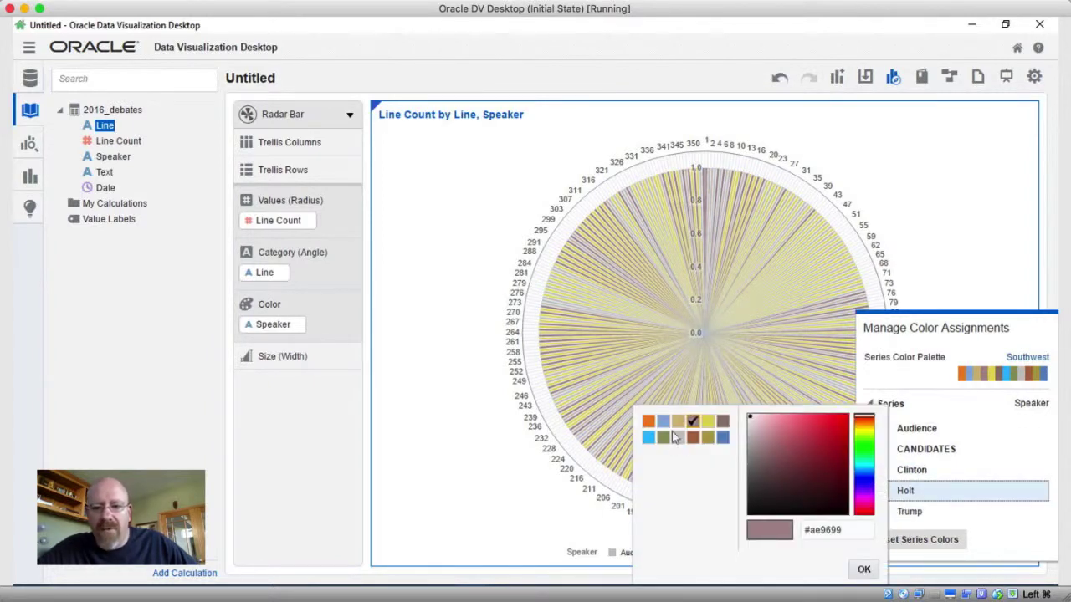
pyautogui.click(859, 569)
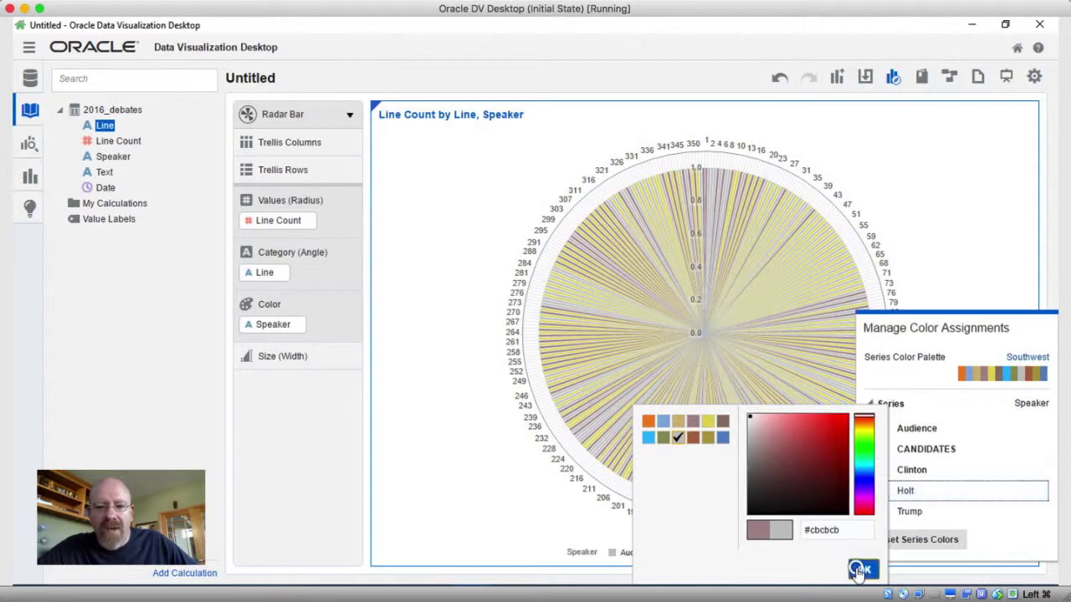
# Set the Trump series color to the palette's orange, #ef8b3e, and close the color assignments.
pyautogui.click(880, 512)
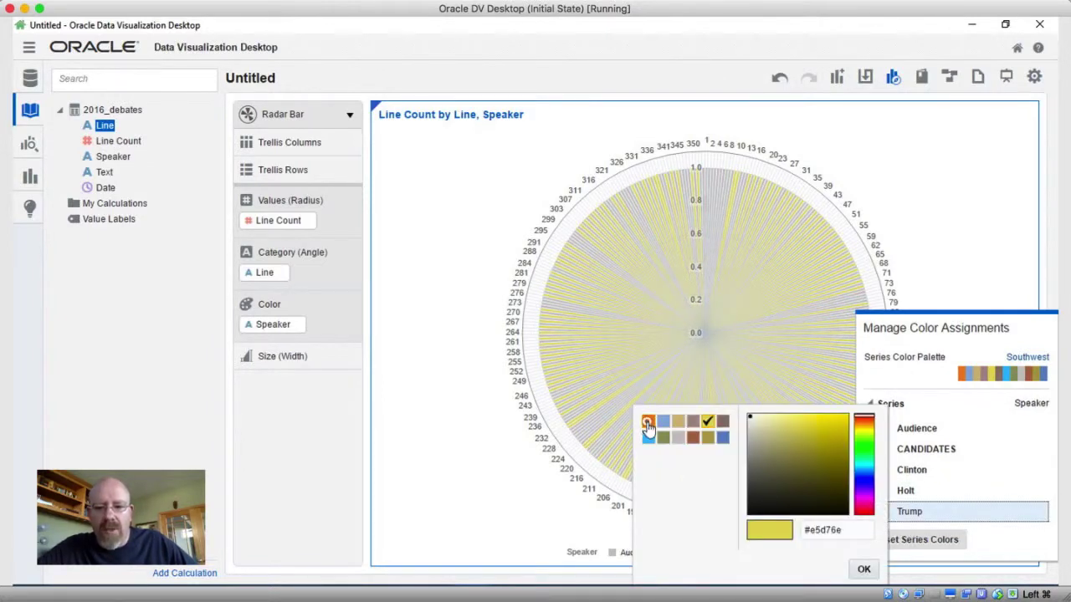
pyautogui.click(648, 420)
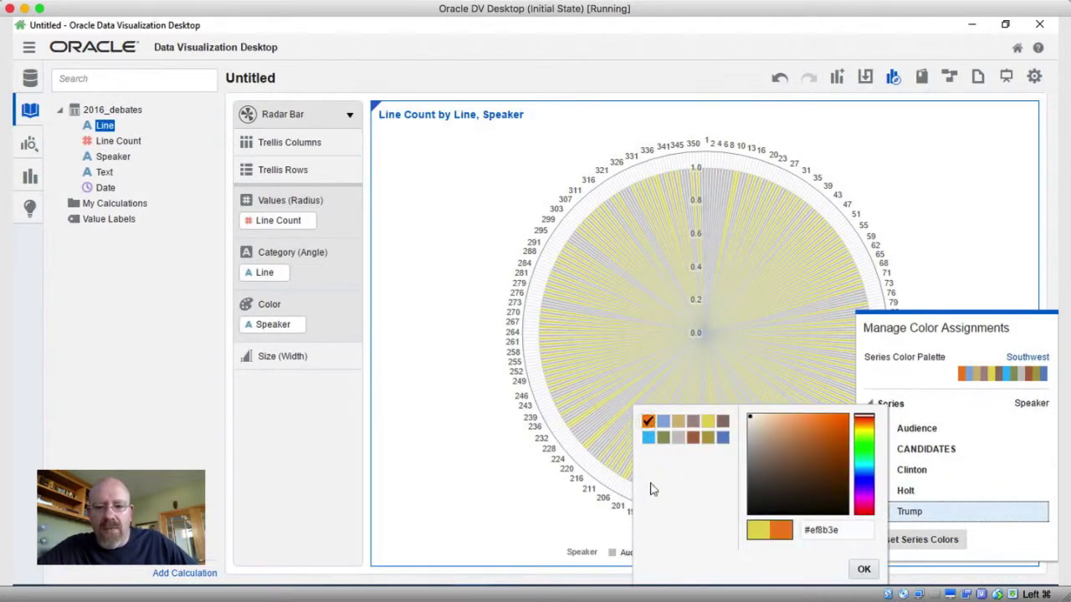
pyautogui.click(861, 569)
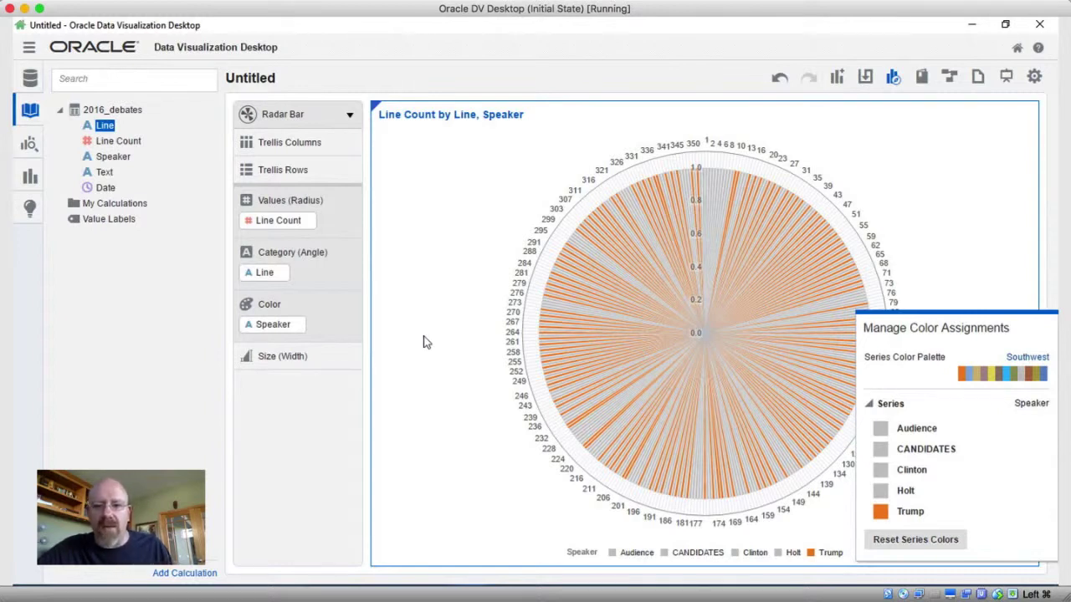
pyautogui.click(463, 336)
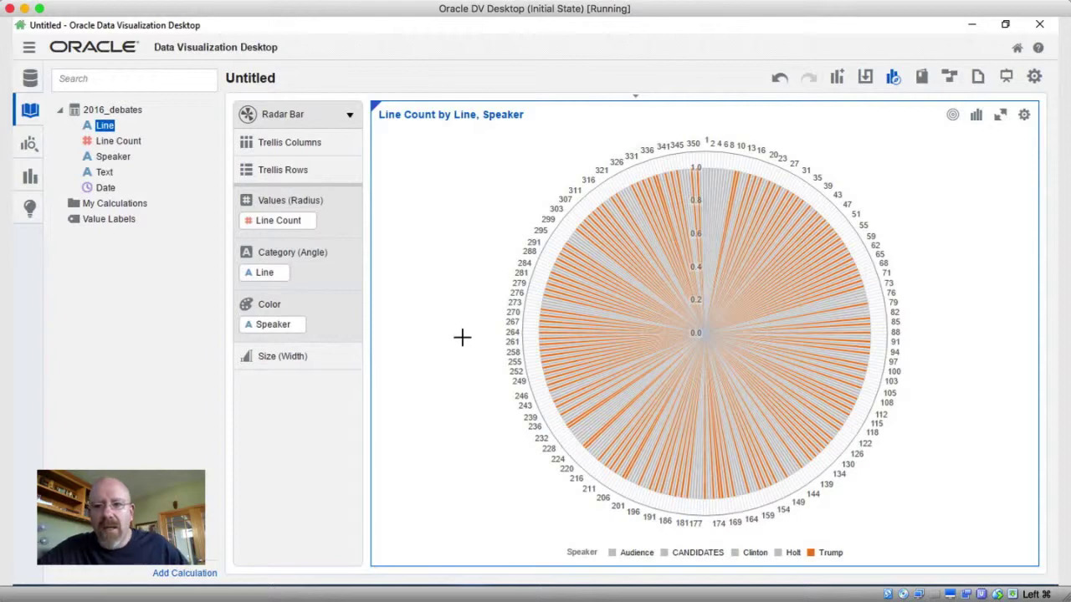
# Reopen the color assignments and set the Trump series color to light grey, #cbcbcb.
pyautogui.click(1025, 117)
pyautogui.moveTo(1000, 245)
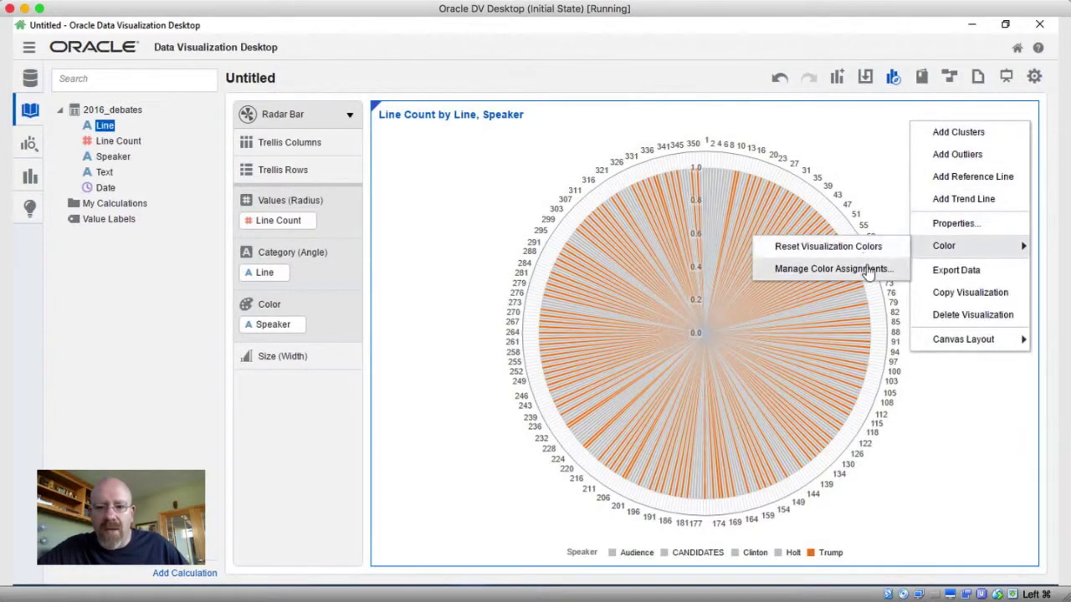
pyautogui.click(867, 268)
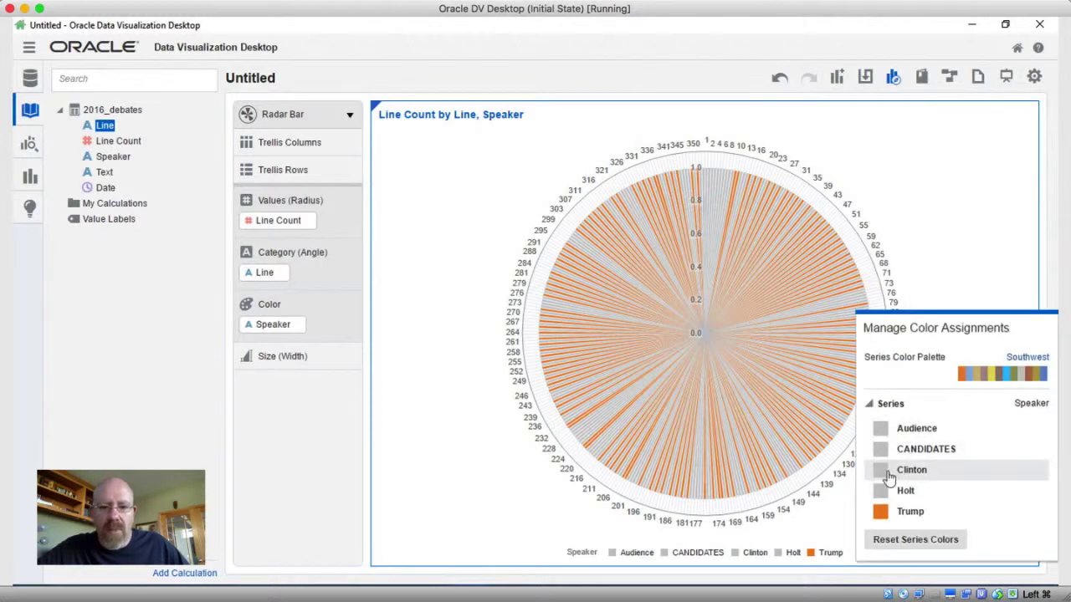
pyautogui.click(880, 511)
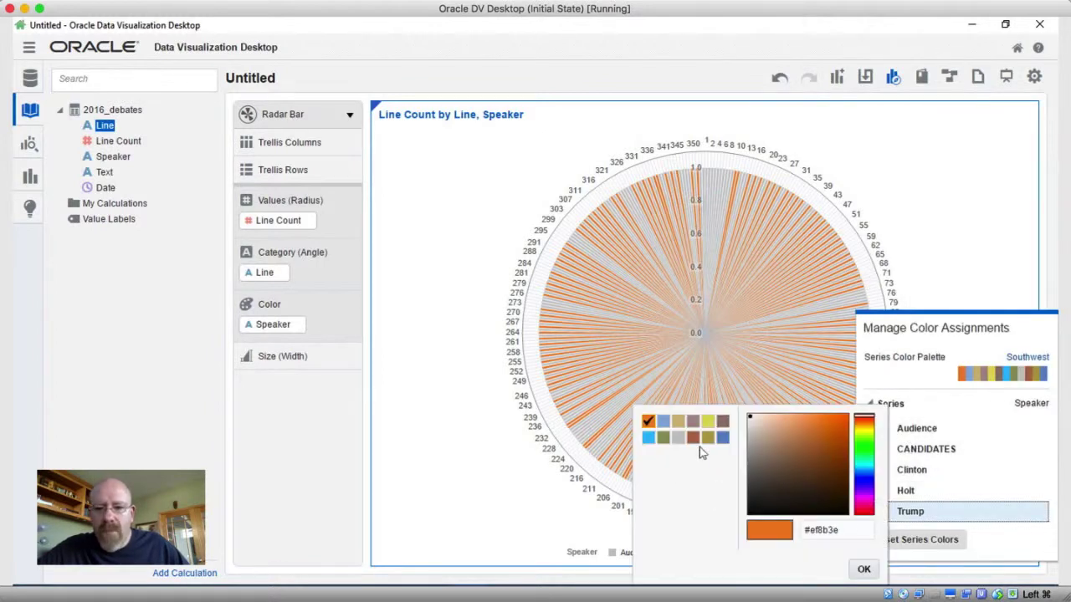
pyautogui.click(677, 437)
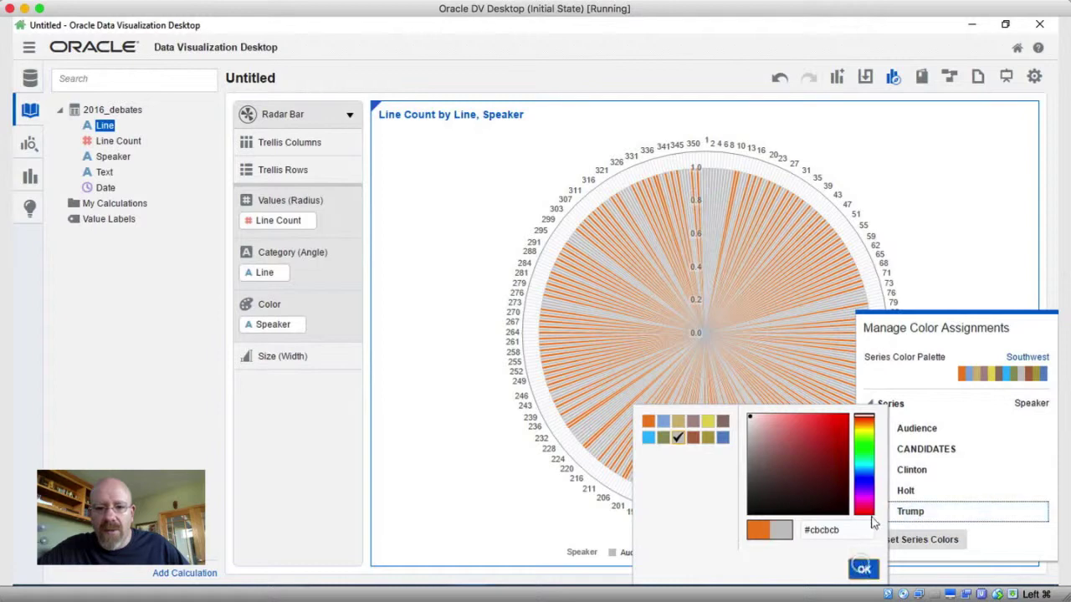
pyautogui.click(864, 569)
# Set the Clinton series color to the palette's orange, #ef8b3e, and close the color assignments.
pyautogui.click(880, 473)
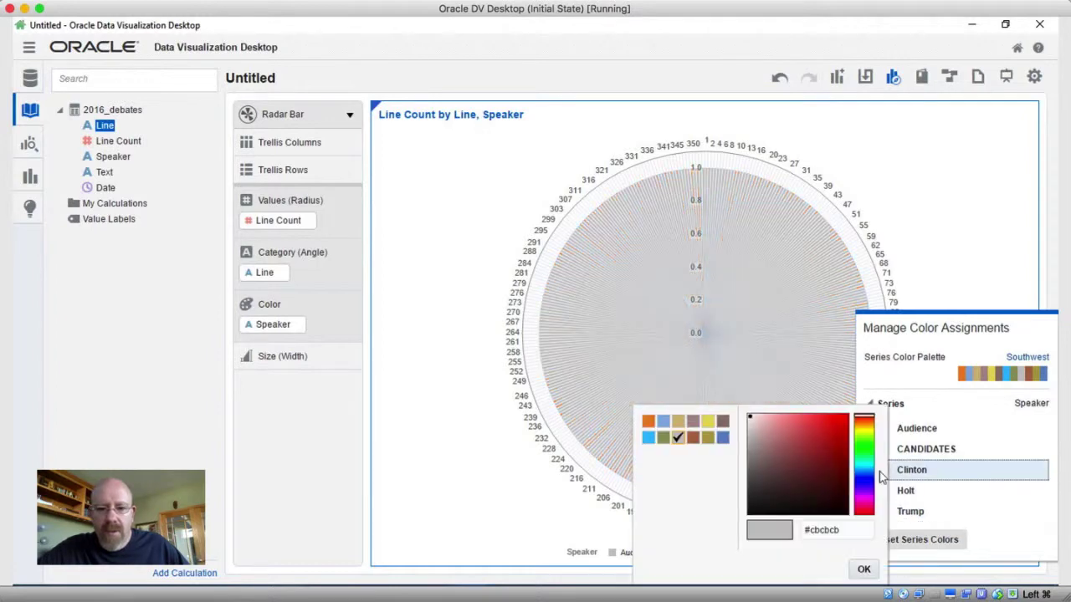
pyautogui.click(648, 421)
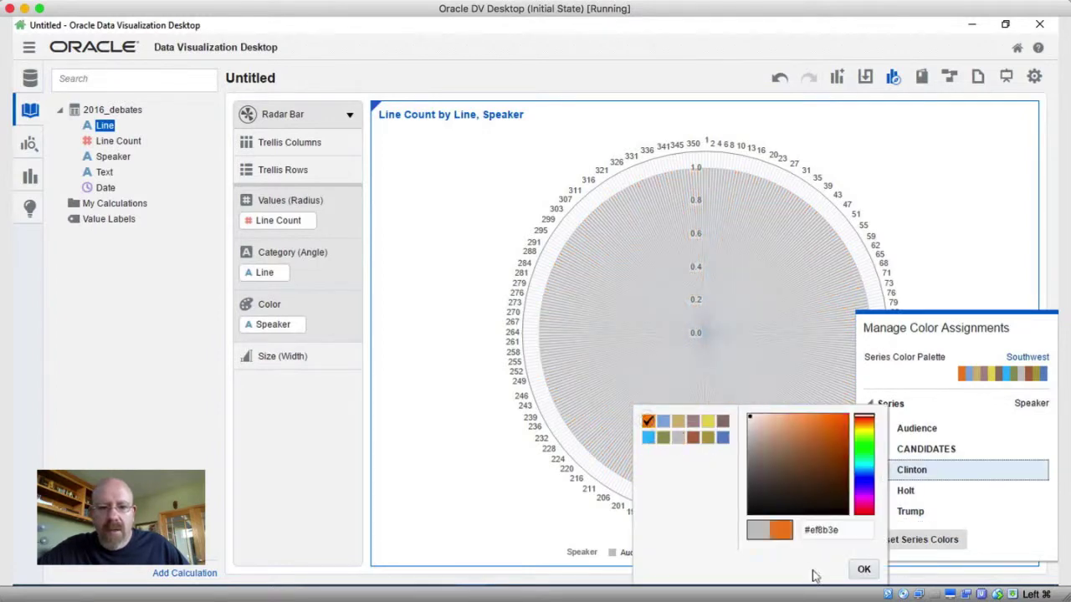
pyautogui.click(863, 569)
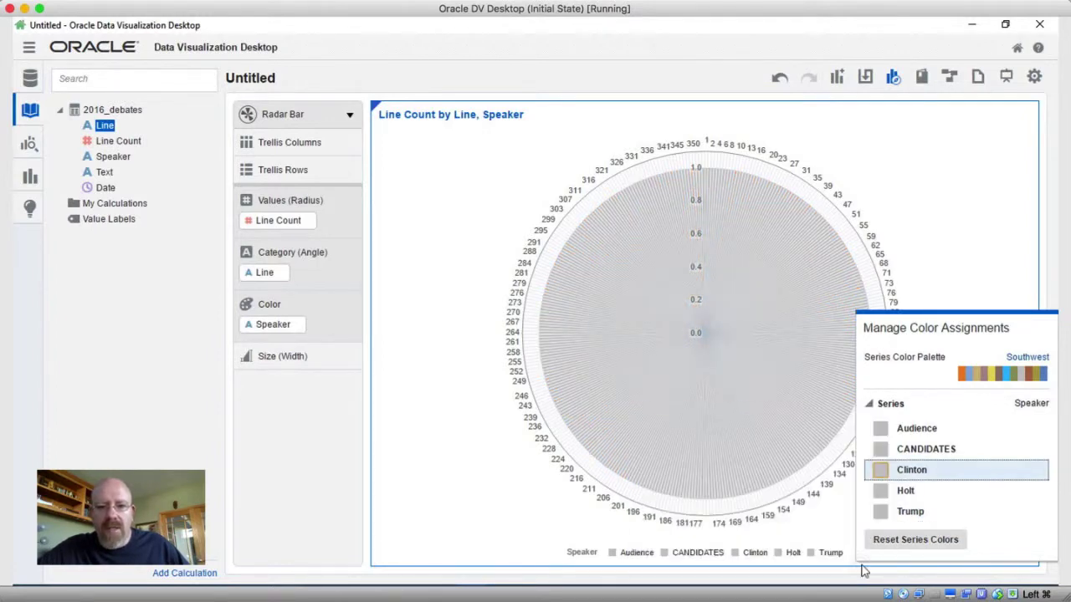
pyautogui.click(430, 293)
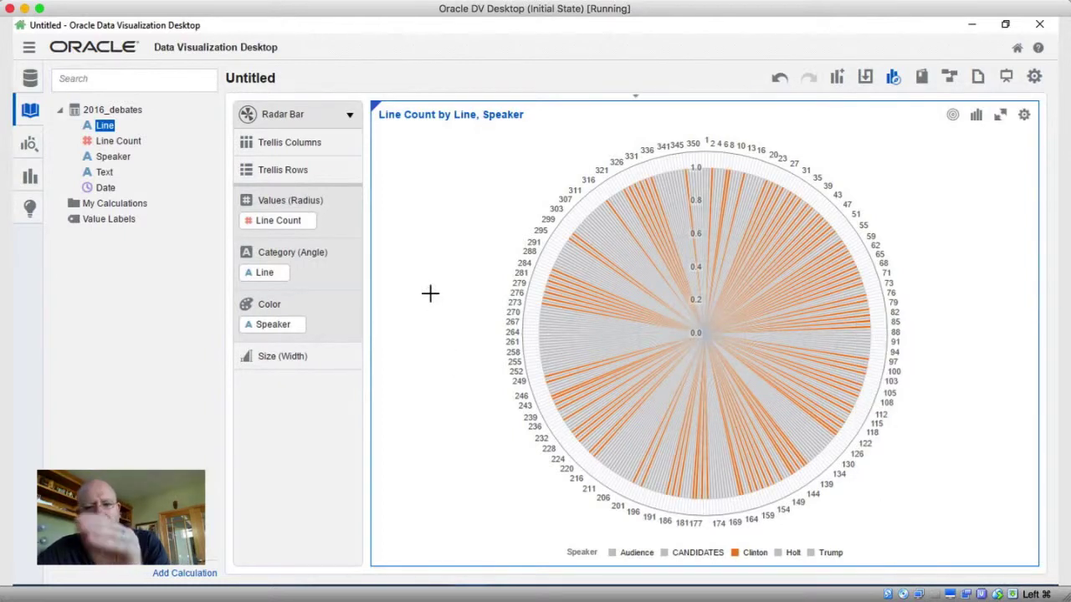